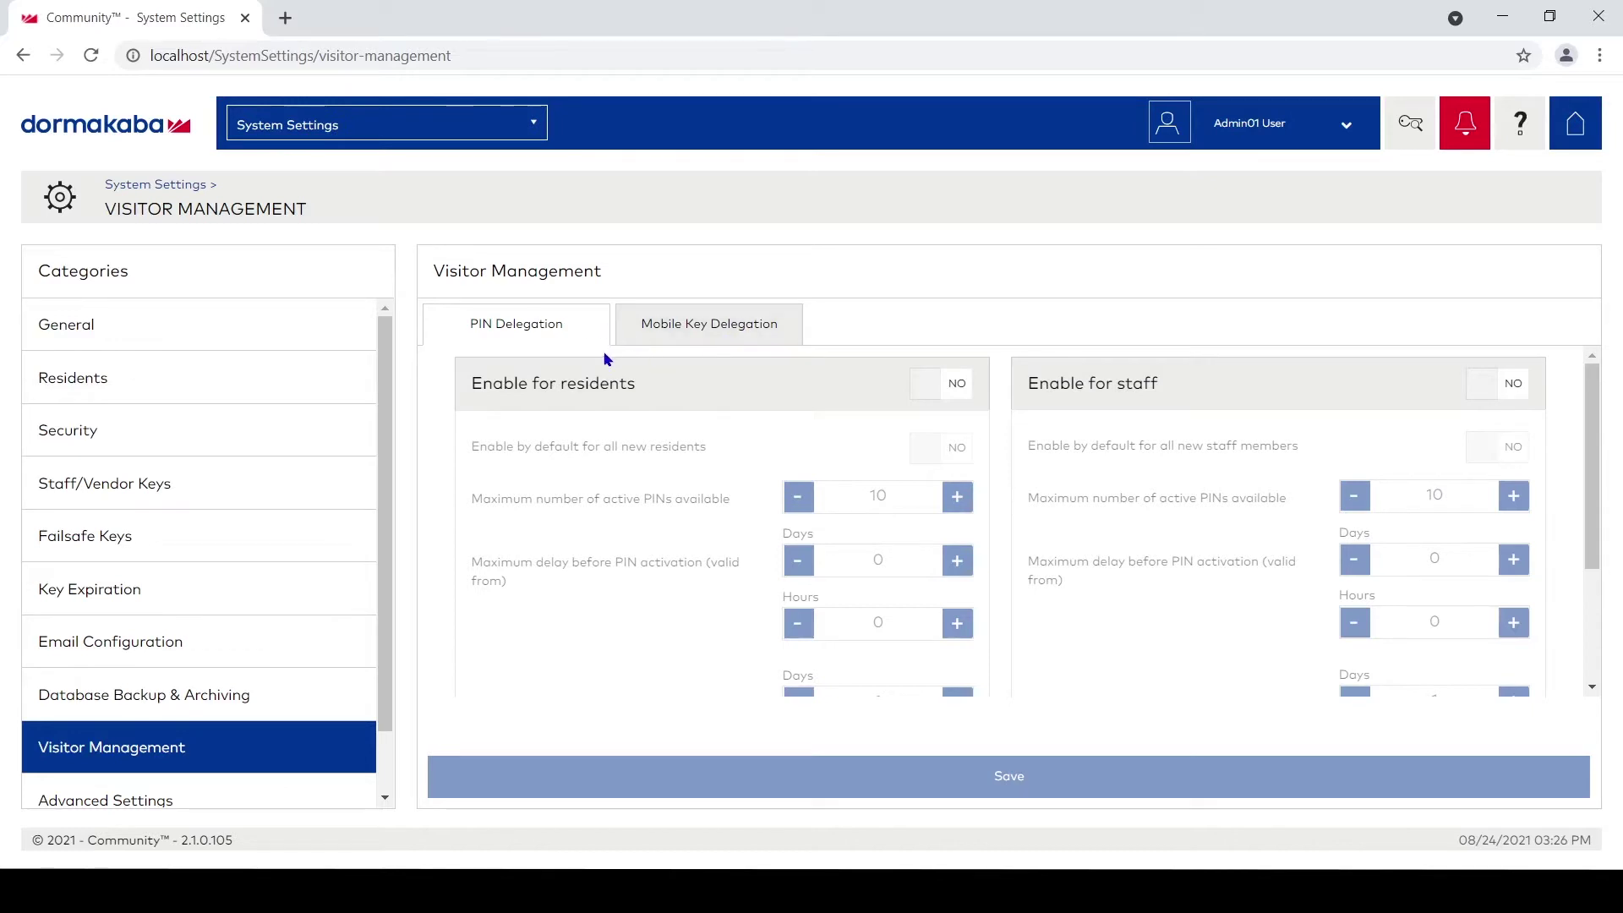
Switch resident PIN delegation to YES, accept the acknowledgement, and enable it by default for new residents.
{"action": "left_click", "coordinate": [949, 384]}
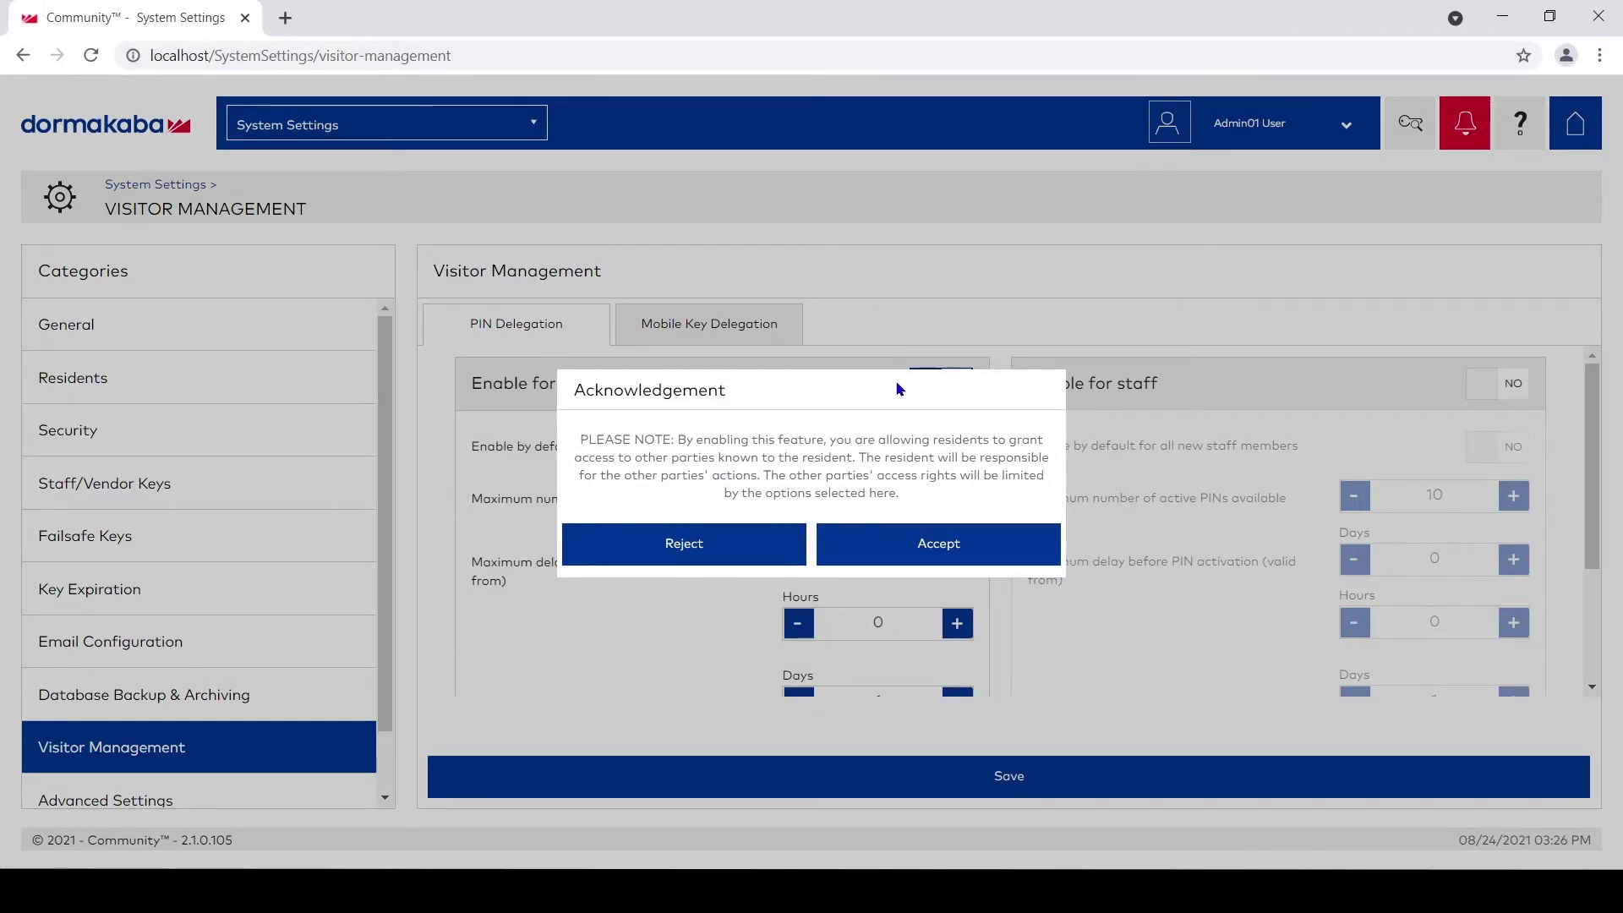
{"action": "left_click", "coordinate": [989, 547]}
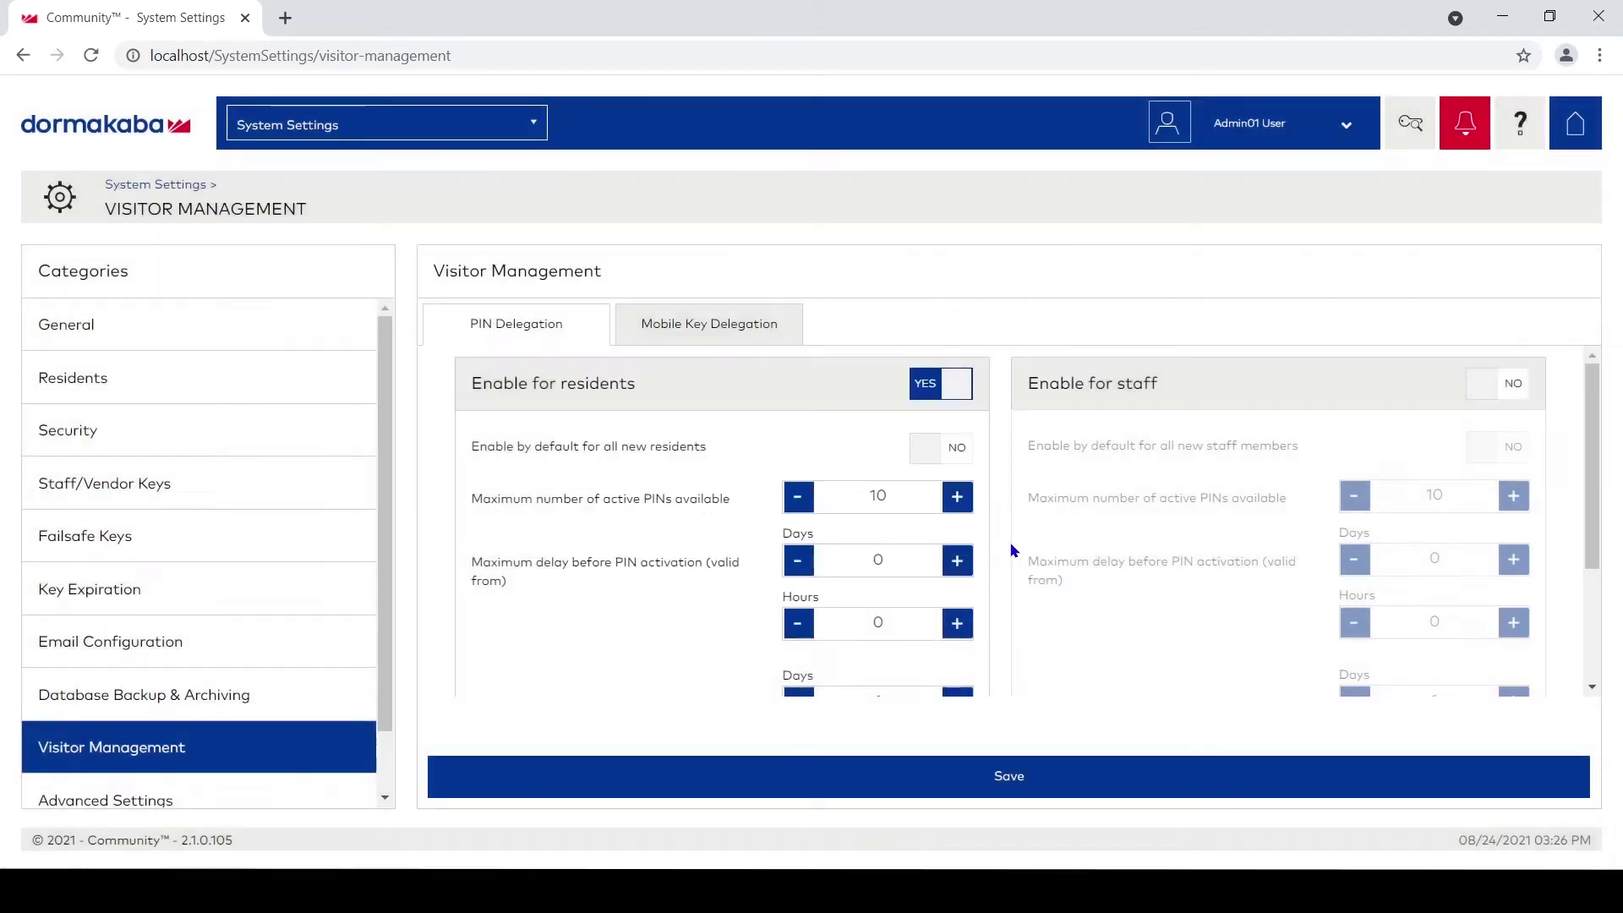
{"action": "left_click", "coordinate": [951, 448]}
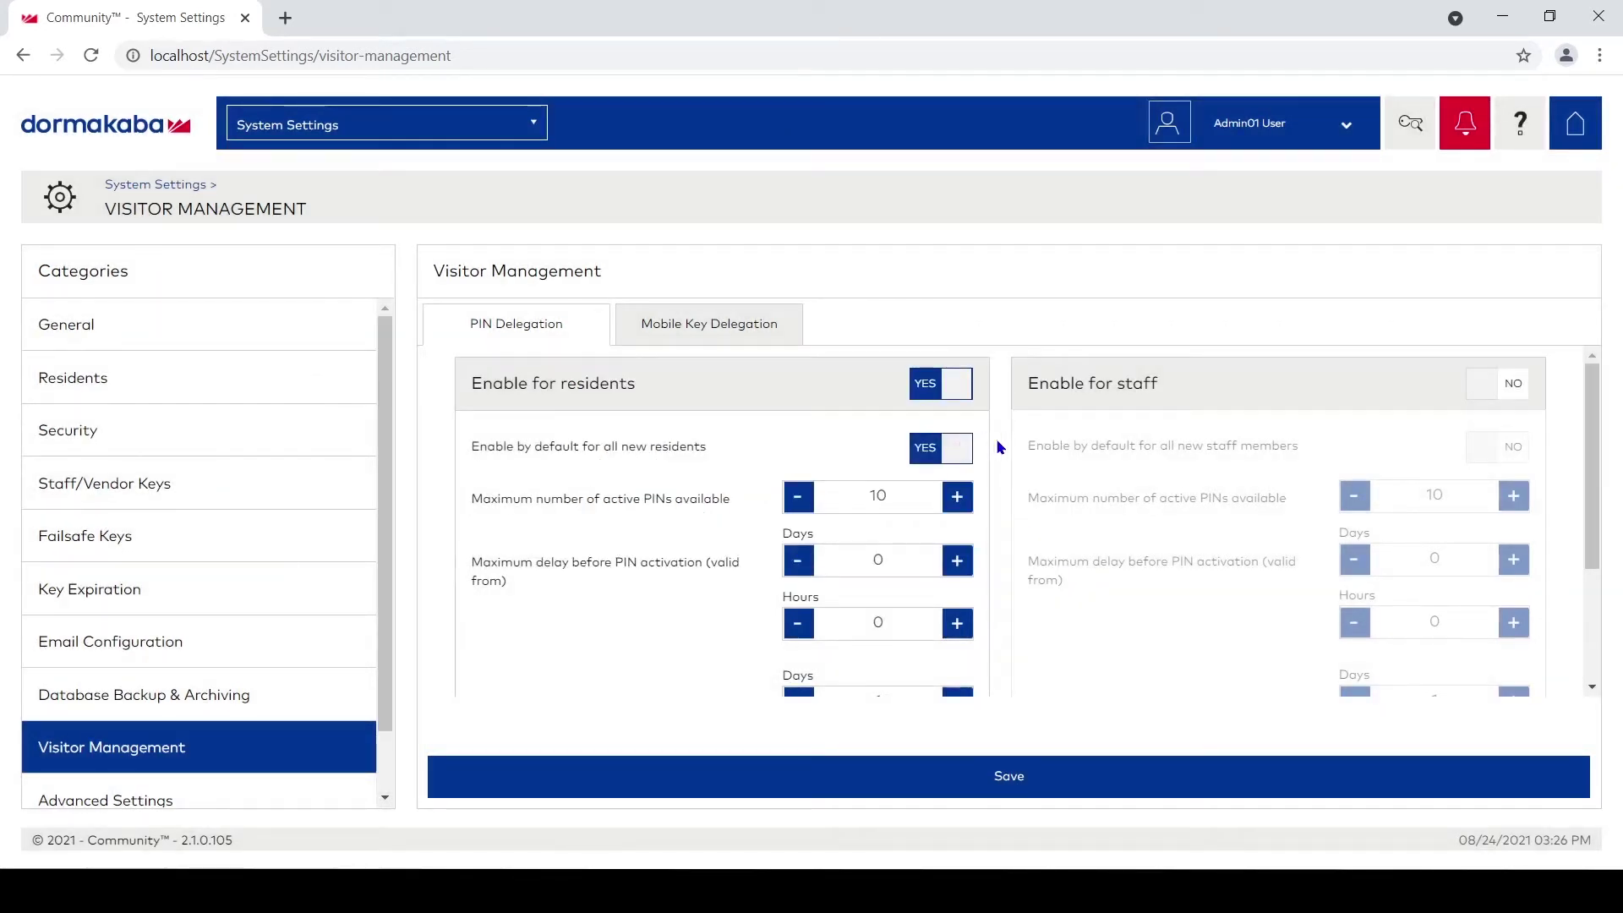
{"action": "scroll", "coordinate": [1005, 448], "scroll_direction": "down", "scroll_amount": 1}
{"action": "scroll", "coordinate": [1006, 448], "scroll_direction": "up", "scroll_amount": 1}
{"action": "scroll", "coordinate": [1005, 448], "scroll_direction": "down", "scroll_amount": 1}
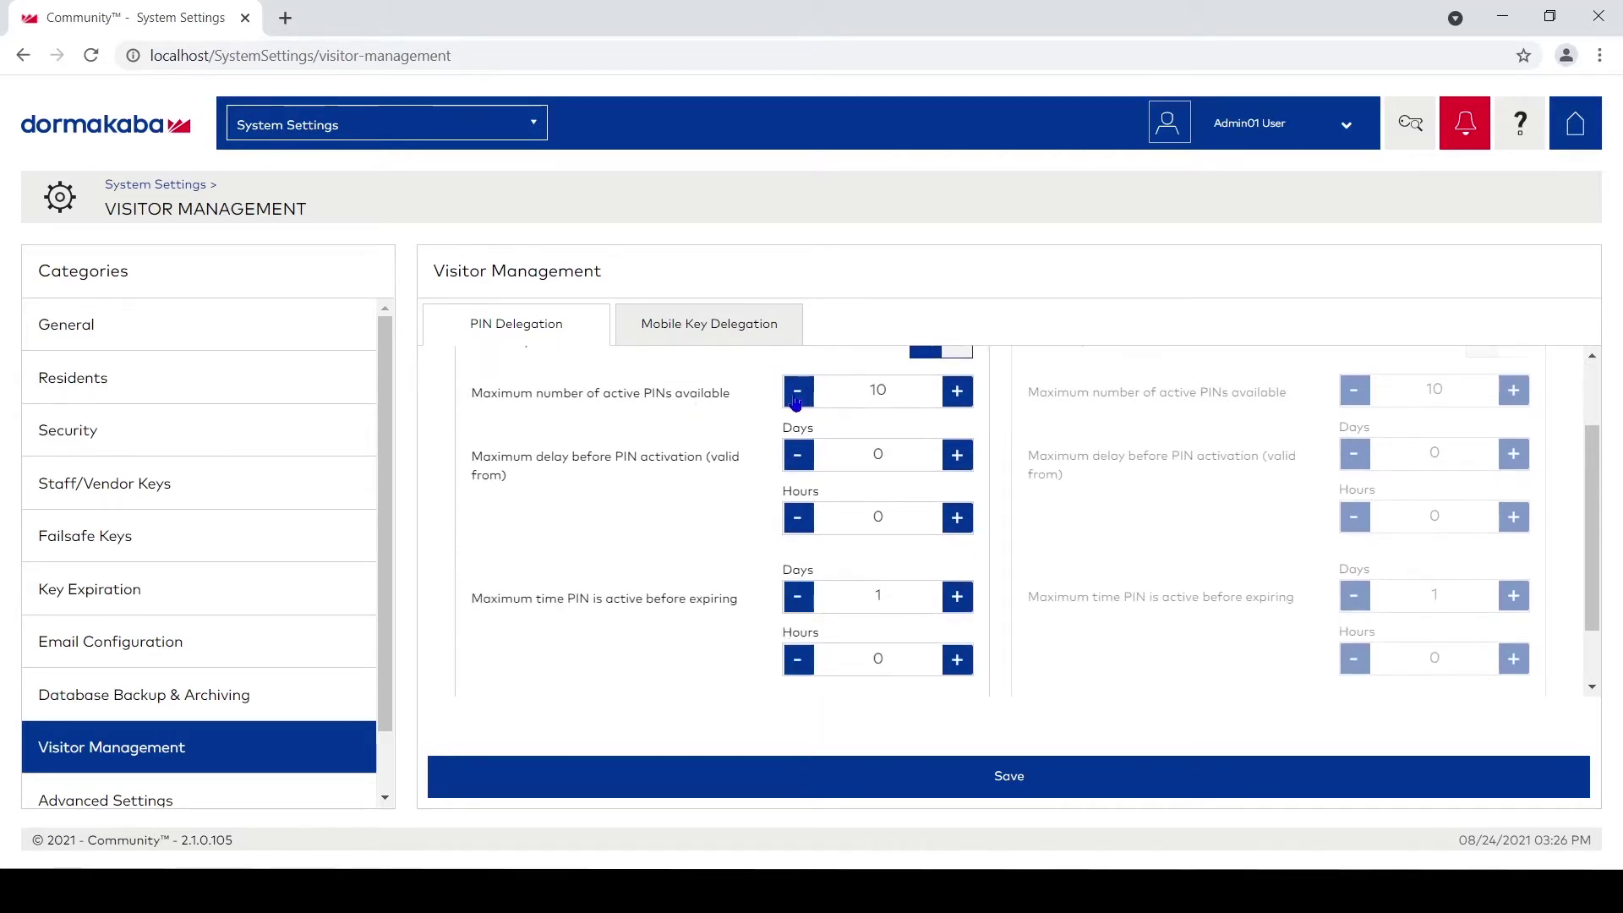
Set the residents' maximum number of active PINs to 4.
{"action": "left_click", "coordinate": [953, 404]}
{"action": "left_click", "coordinate": [952, 404]}
{"action": "left_click", "coordinate": [952, 404]}
{"action": "left_click", "coordinate": [953, 404]}
{"action": "double_click", "coordinate": [953, 404]}
{"action": "double_click", "coordinate": [953, 404]}
{"action": "double_click", "coordinate": [953, 404]}
{"action": "double_click", "coordinate": [952, 404]}
{"action": "double_click", "coordinate": [953, 404]}
{"action": "left_click", "coordinate": [953, 404]}
{"action": "double_click", "coordinate": [954, 402]}
{"action": "double_click", "coordinate": [954, 402]}
{"action": "left_click", "coordinate": [954, 402]}
{"action": "double_click", "coordinate": [954, 402]}
{"action": "double_click", "coordinate": [954, 402]}
{"action": "double_click", "coordinate": [954, 403]}
{"action": "double_click", "coordinate": [954, 403]}
{"action": "left_click", "coordinate": [955, 403]}
{"action": "double_click", "coordinate": [955, 402]}
{"action": "double_click", "coordinate": [954, 403]}
{"action": "double_click", "coordinate": [955, 402]}
{"action": "left_click", "coordinate": [954, 402]}
{"action": "double_click", "coordinate": [955, 402]}
{"action": "left_click", "coordinate": [955, 402]}
{"action": "left_click_drag", "start_coordinate": [922, 392], "coordinate": [831, 396]}
{"action": "type", "text": "4"}
Set the residents' maximum PIN active time to 15 days.
{"action": "left_click", "coordinate": [957, 597]}
{"action": "left_click", "coordinate": [957, 597]}
{"action": "left_click", "coordinate": [957, 597]}
{"action": "left_click", "coordinate": [957, 597]}
{"action": "left_click", "coordinate": [957, 597]}
{"action": "left_click", "coordinate": [957, 597]}
{"action": "left_click", "coordinate": [957, 597]}
{"action": "left_click", "coordinate": [957, 597]}
{"action": "left_click", "coordinate": [957, 597]}
{"action": "left_click", "coordinate": [957, 597]}
{"action": "left_click", "coordinate": [957, 597]}
{"action": "left_click", "coordinate": [903, 604]}
{"action": "scroll", "coordinate": [1224, 584], "scroll_direction": "up", "scroll_amount": 2}
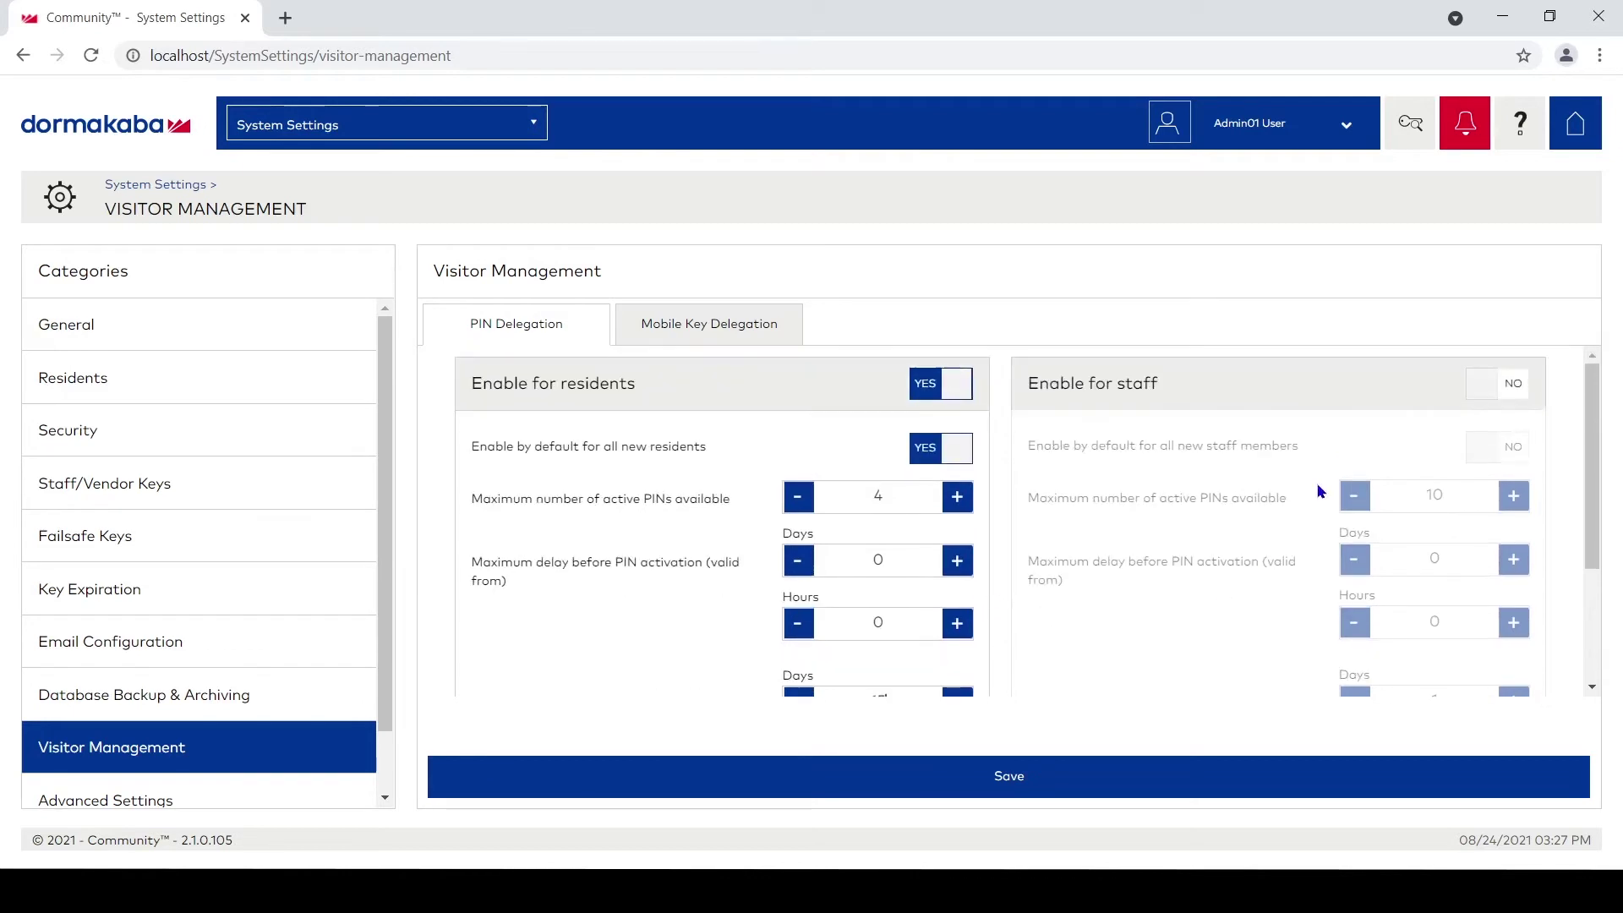
Enable PIN delegation for staff, accepting the acknowledgement, and make it default for new staff.
{"action": "left_click", "coordinate": [1512, 383]}
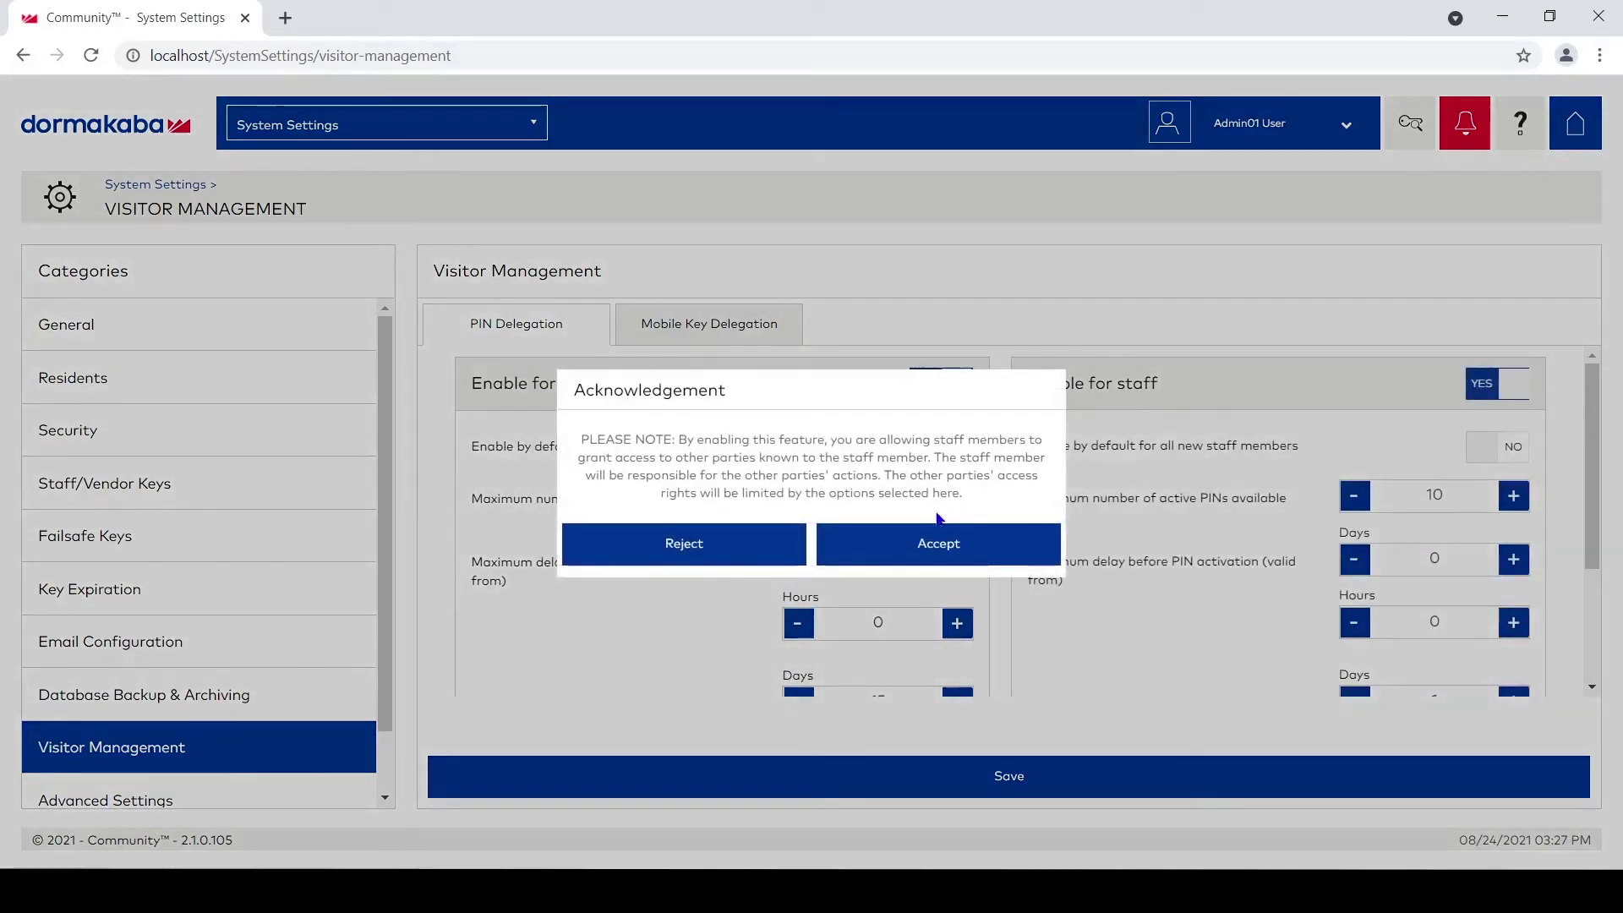
{"action": "left_click", "coordinate": [983, 542]}
{"action": "left_click", "coordinate": [1515, 456]}
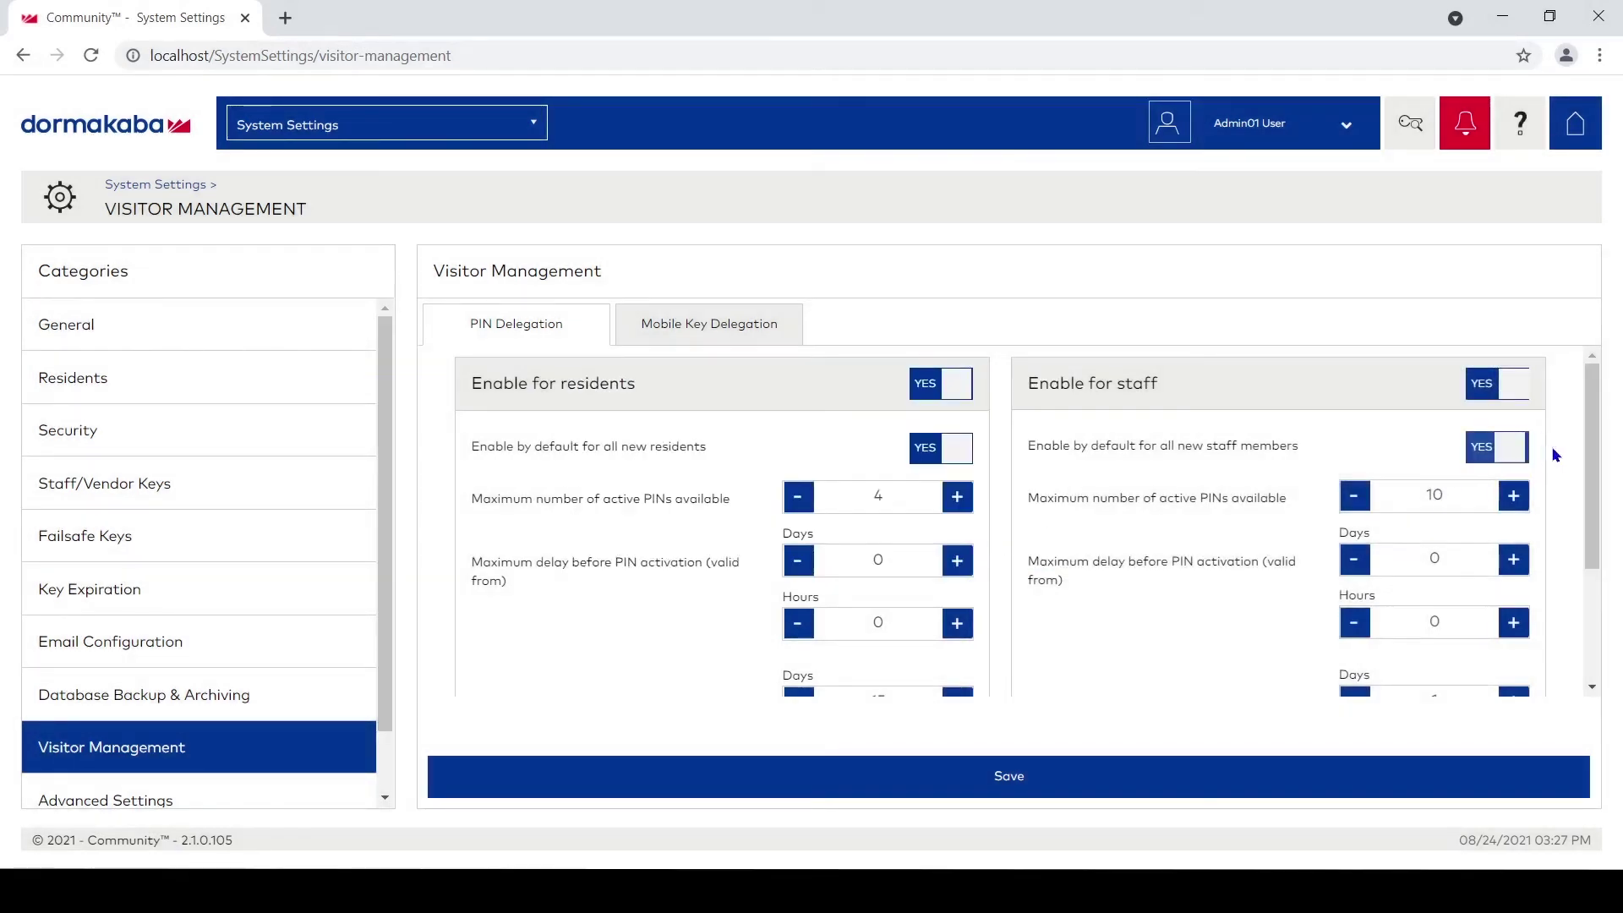
Limit staff to 5 active PINs, each active for at most 30 days.
{"action": "left_click", "coordinate": [1355, 497]}
{"action": "left_click", "coordinate": [1355, 497]}
{"action": "left_click", "coordinate": [1355, 497]}
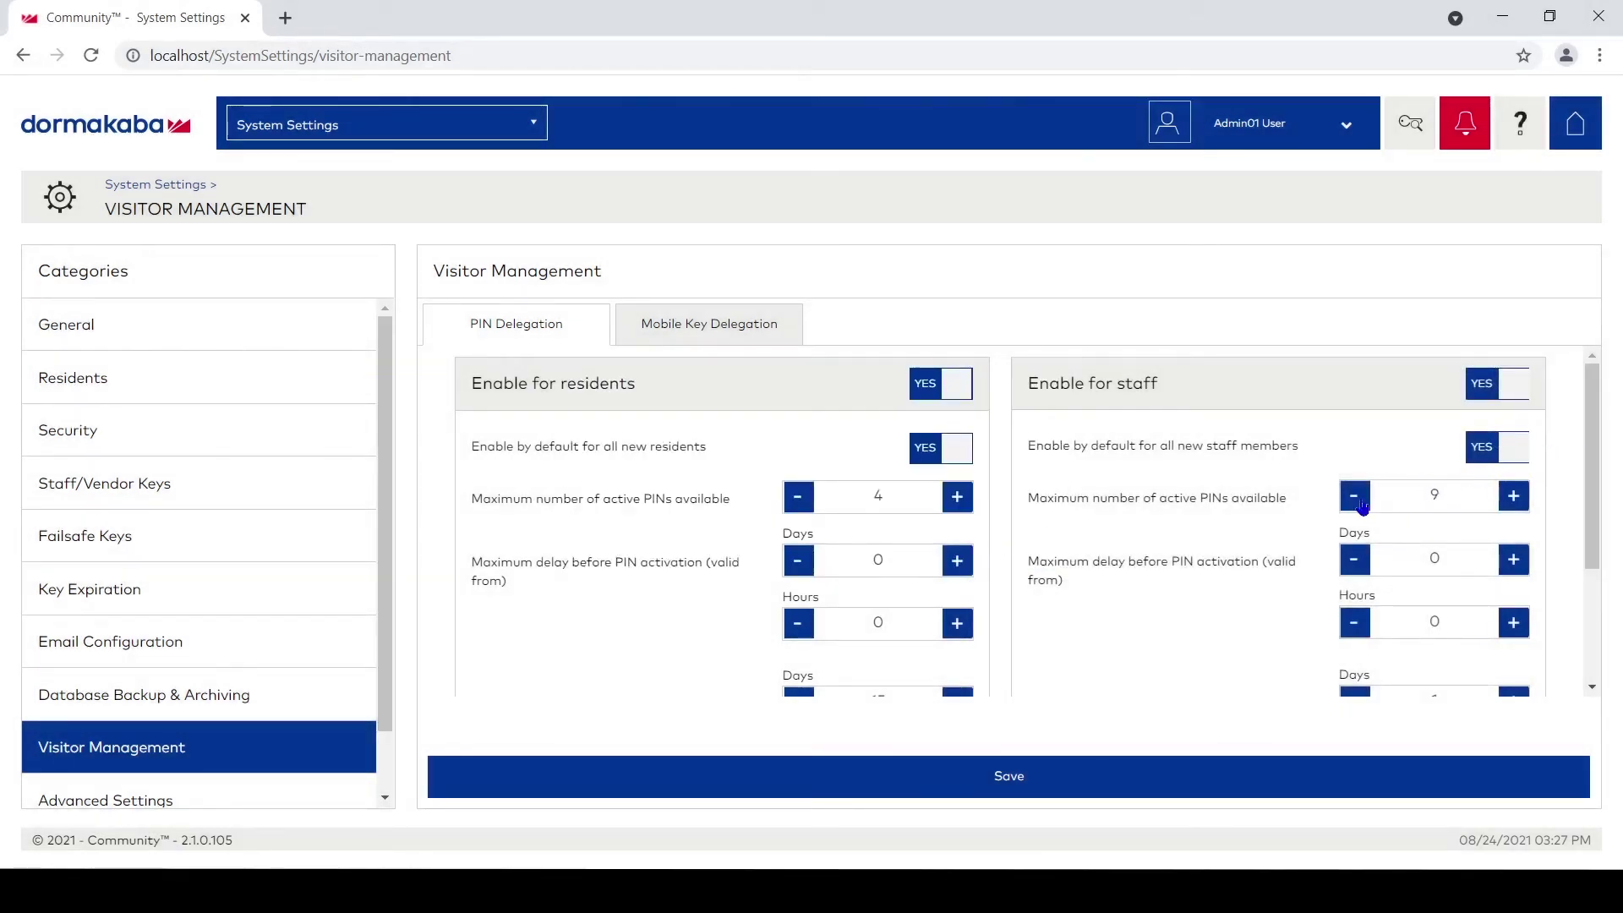
{"action": "left_click", "coordinate": [1355, 497]}
{"action": "left_click", "coordinate": [1355, 497]}
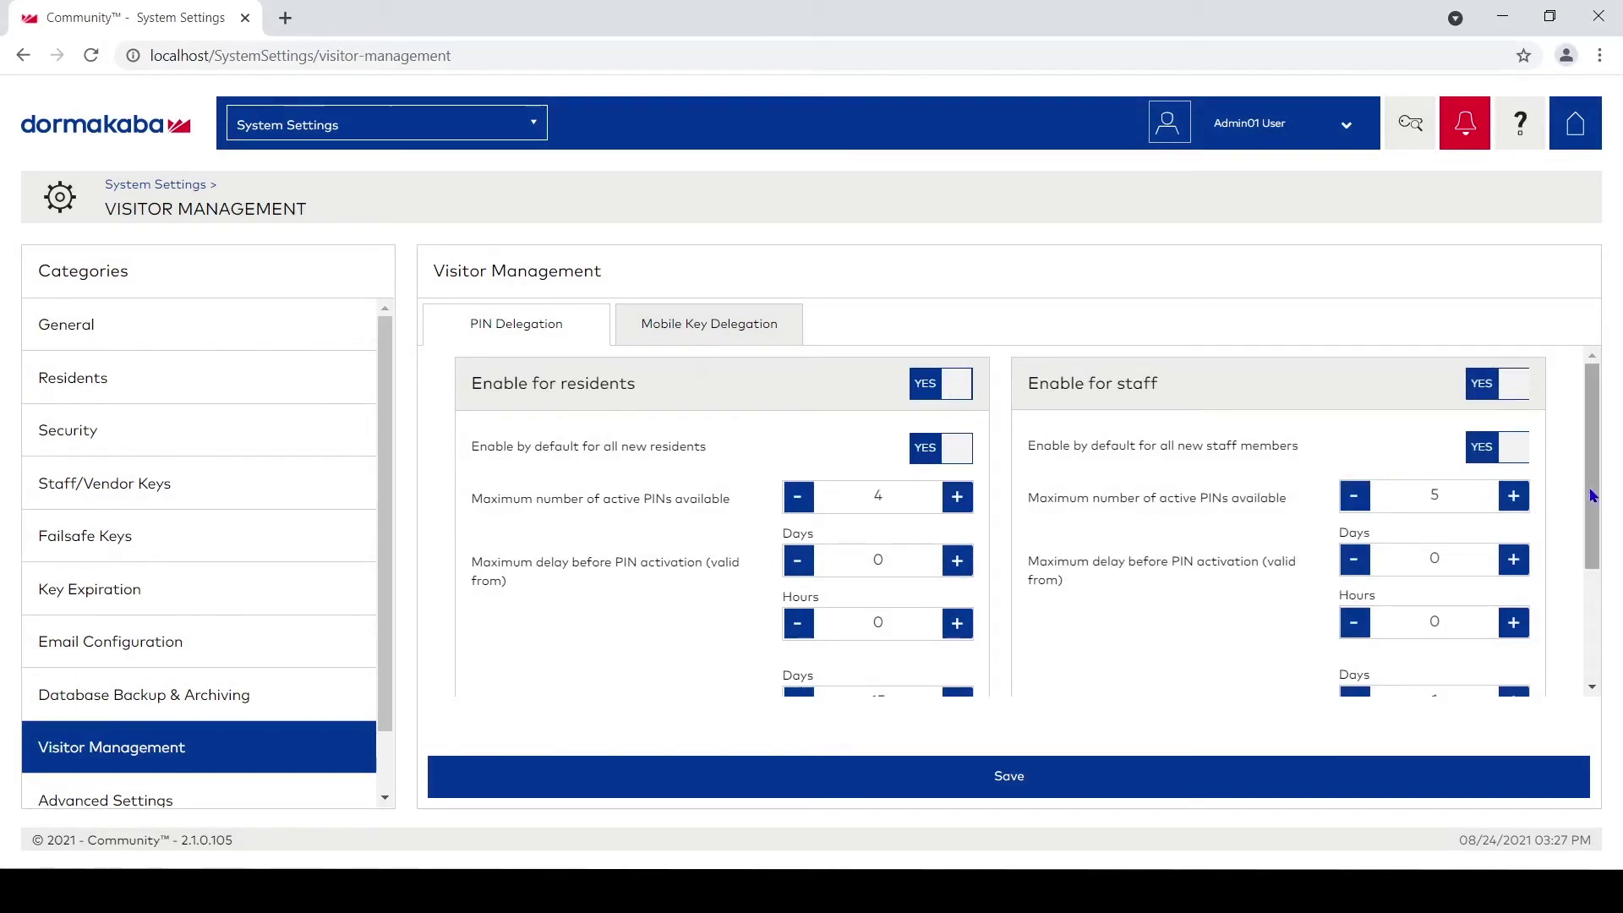
{"action": "scroll", "coordinate": [1586, 496], "scroll_direction": "down", "scroll_amount": 2}
{"action": "left_click", "coordinate": [1513, 528]}
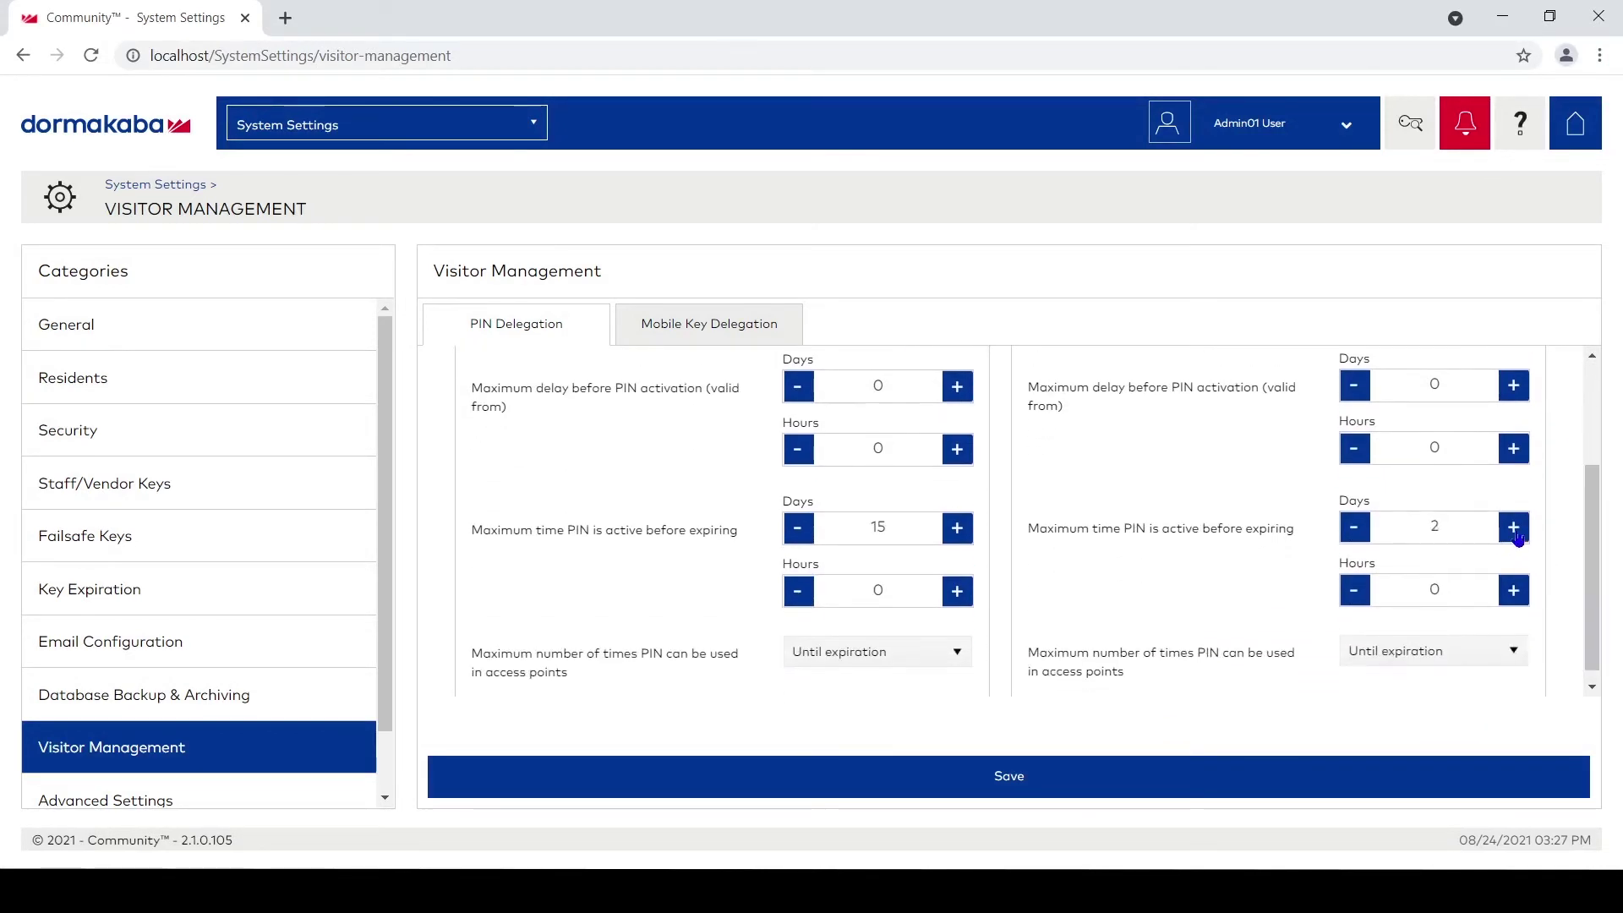
{"action": "left_click", "coordinate": [1513, 527]}
{"action": "left_click", "coordinate": [1514, 527]}
{"action": "left_click", "coordinate": [1513, 528]}
{"action": "left_click", "coordinate": [1513, 527]}
{"action": "left_click", "coordinate": [1513, 527]}
{"action": "left_click", "coordinate": [1513, 527]}
{"action": "left_click", "coordinate": [1513, 528]}
{"action": "double_click", "coordinate": [1513, 528]}
{"action": "double_click", "coordinate": [1513, 528]}
{"action": "double_click", "coordinate": [1513, 527]}
{"action": "double_click", "coordinate": [1513, 528]}
{"action": "double_click", "coordinate": [1513, 527]}
{"action": "left_click", "coordinate": [1513, 528]}
{"action": "double_click", "coordinate": [1513, 527]}
{"action": "left_click", "coordinate": [1513, 527]}
{"action": "double_click", "coordinate": [1515, 532]}
{"action": "left_click", "coordinate": [1515, 532]}
Leave resident PIN usage at Until expiration and save the PIN delegation settings.
{"action": "scroll", "coordinate": [1110, 595], "scroll_direction": "down", "scroll_amount": 1}
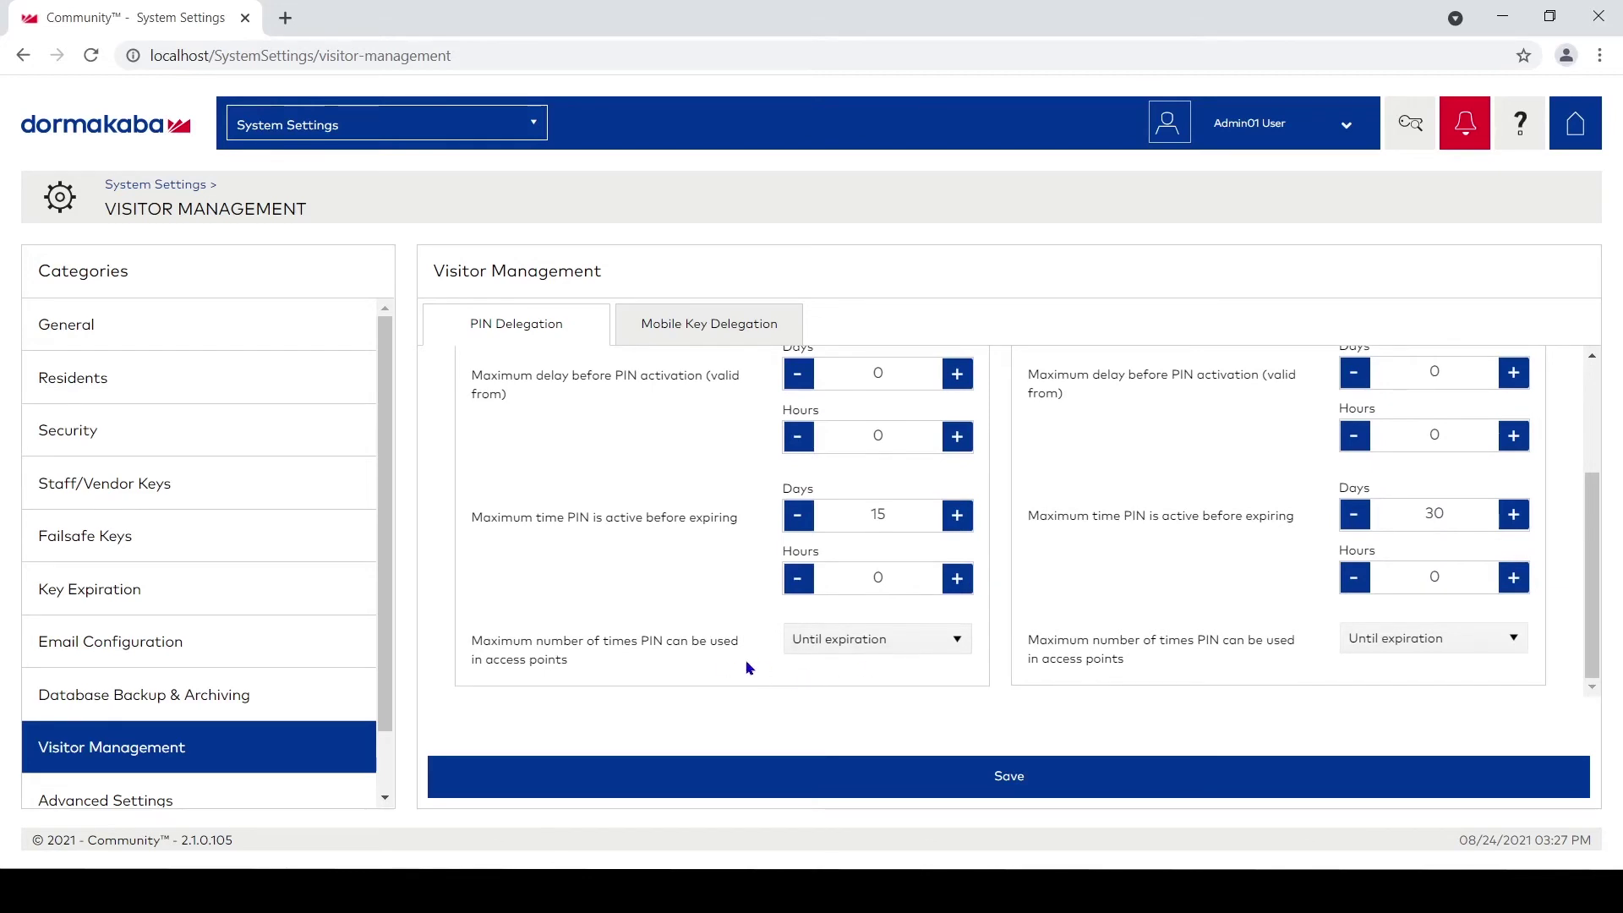
{"action": "left_click", "coordinate": [948, 645]}
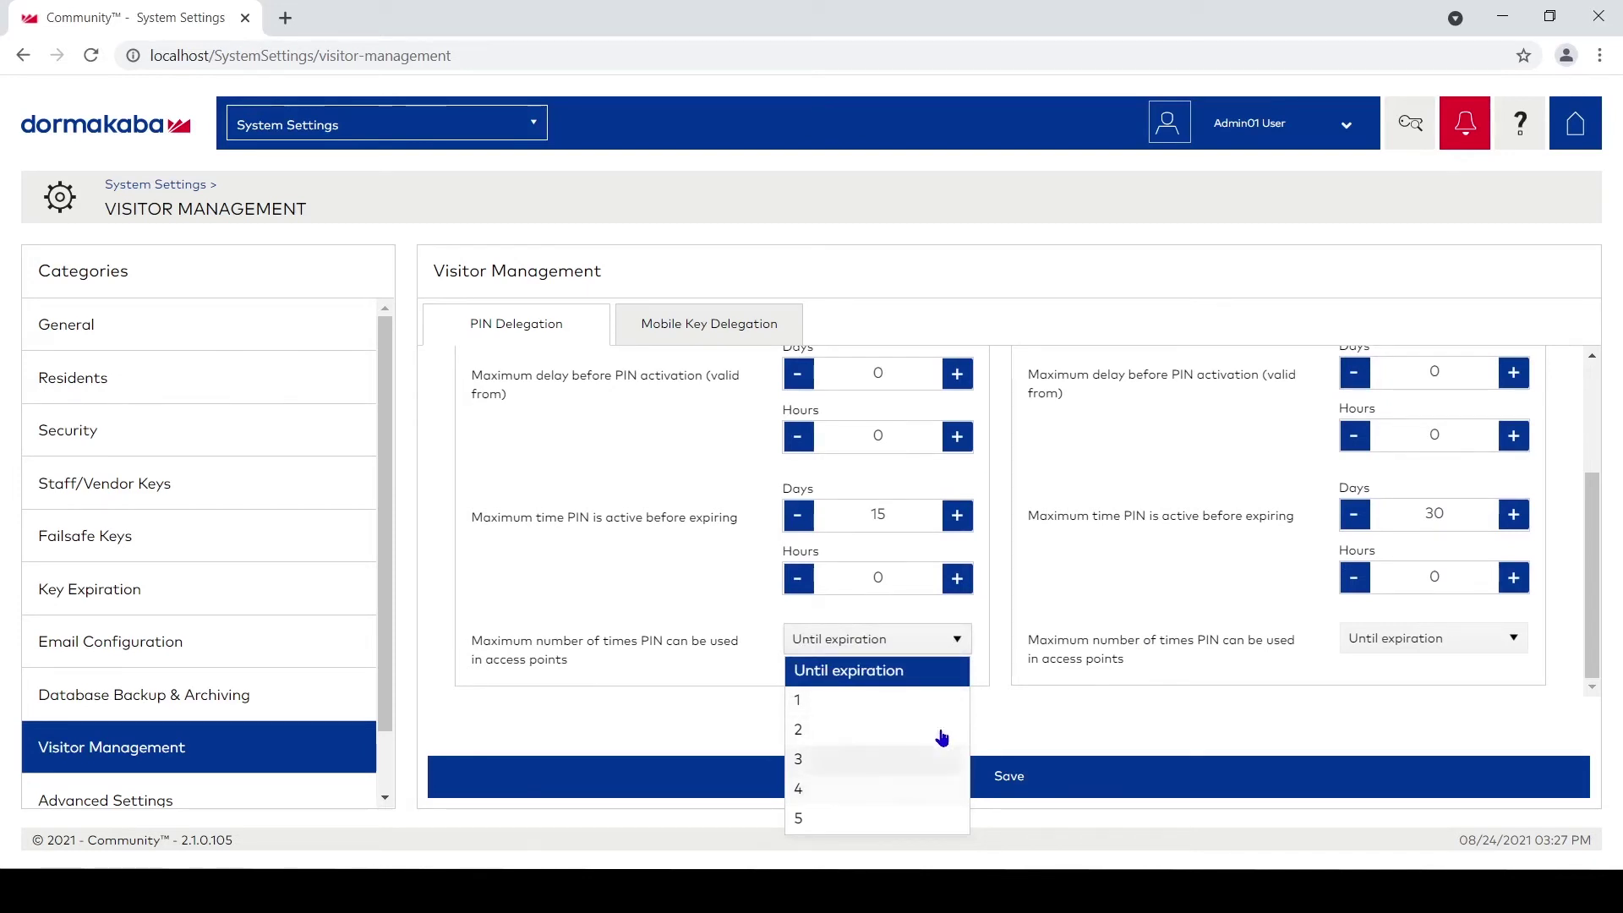
{"action": "left_click", "coordinate": [1006, 649]}
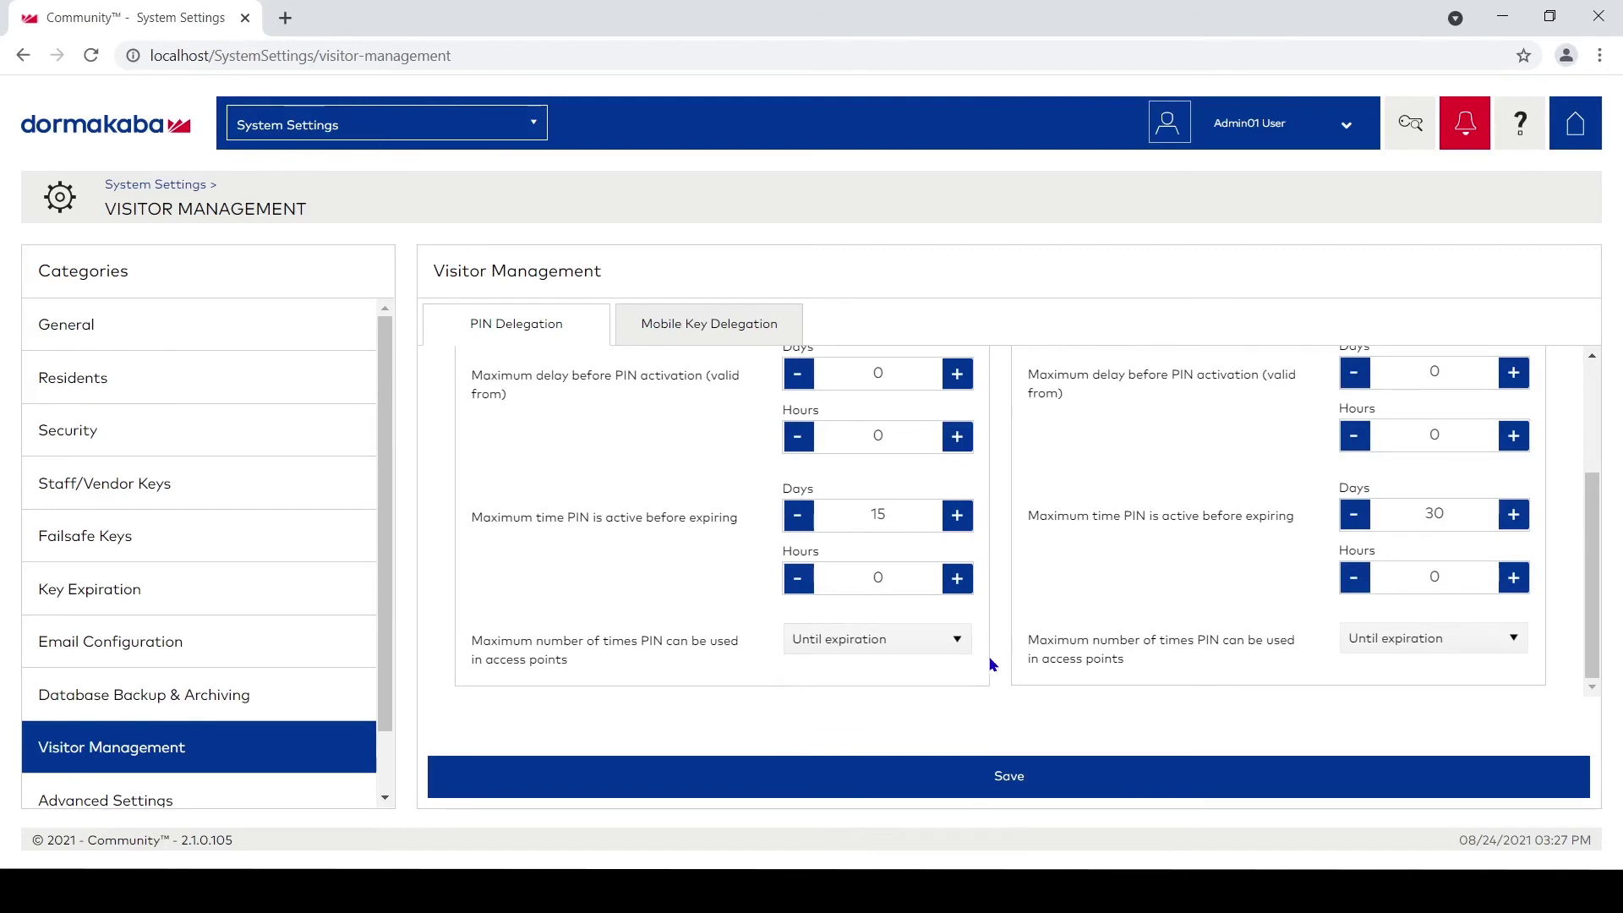
{"action": "left_click", "coordinate": [992, 775]}
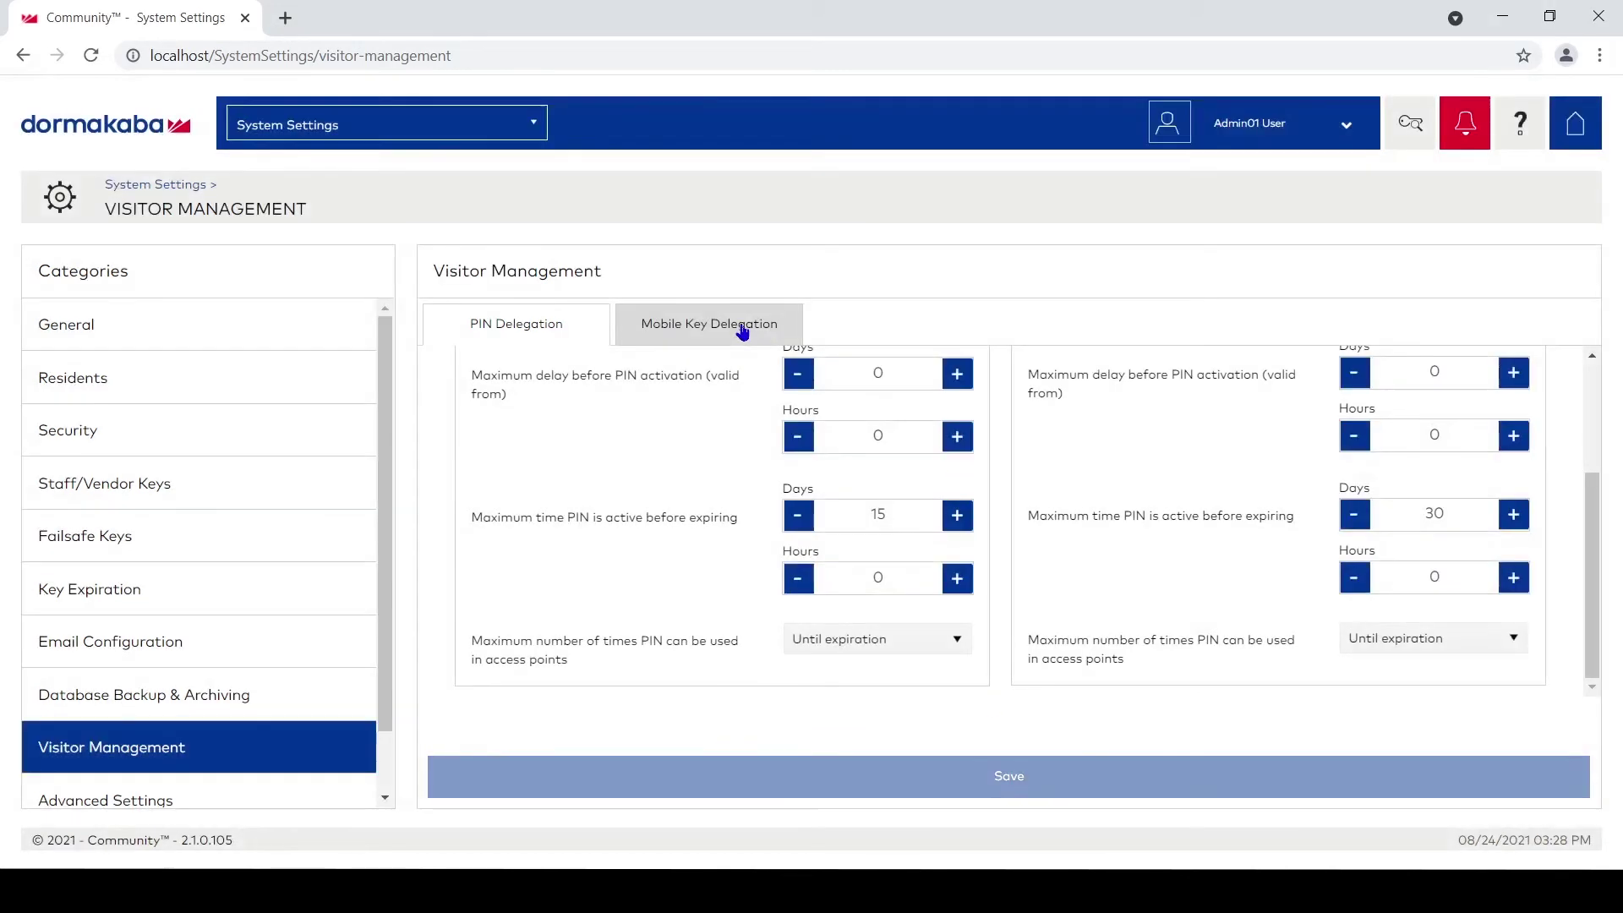
On the Mobile Key Delegation tab, enable delegation for residents and by default for new residents.
{"action": "left_click", "coordinate": [743, 330]}
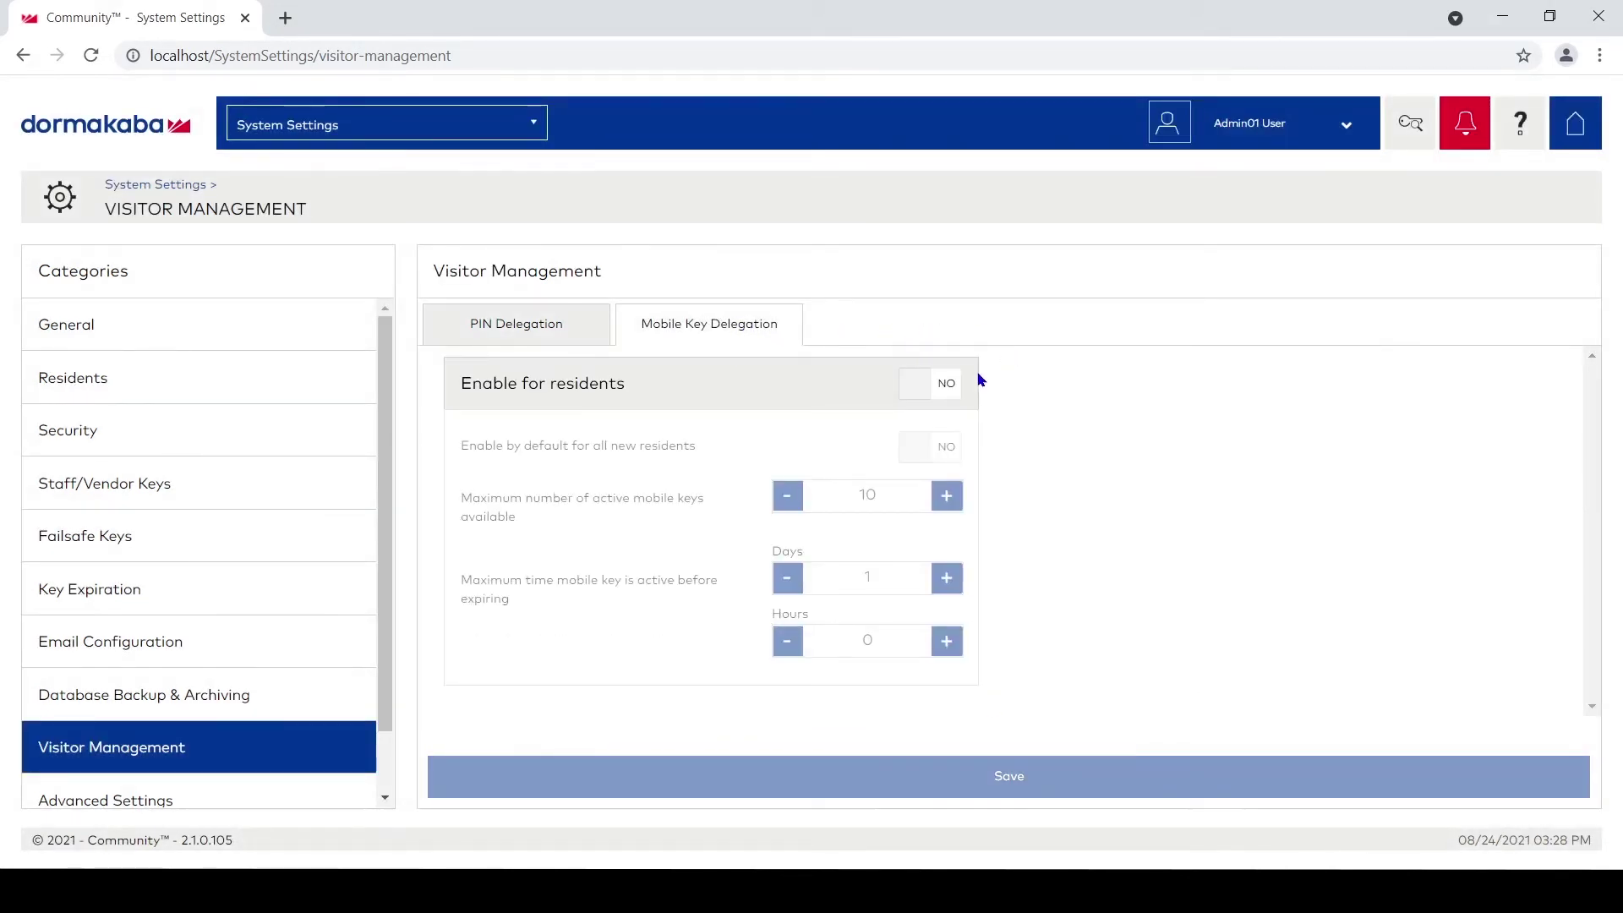
{"action": "left_click", "coordinate": [953, 391]}
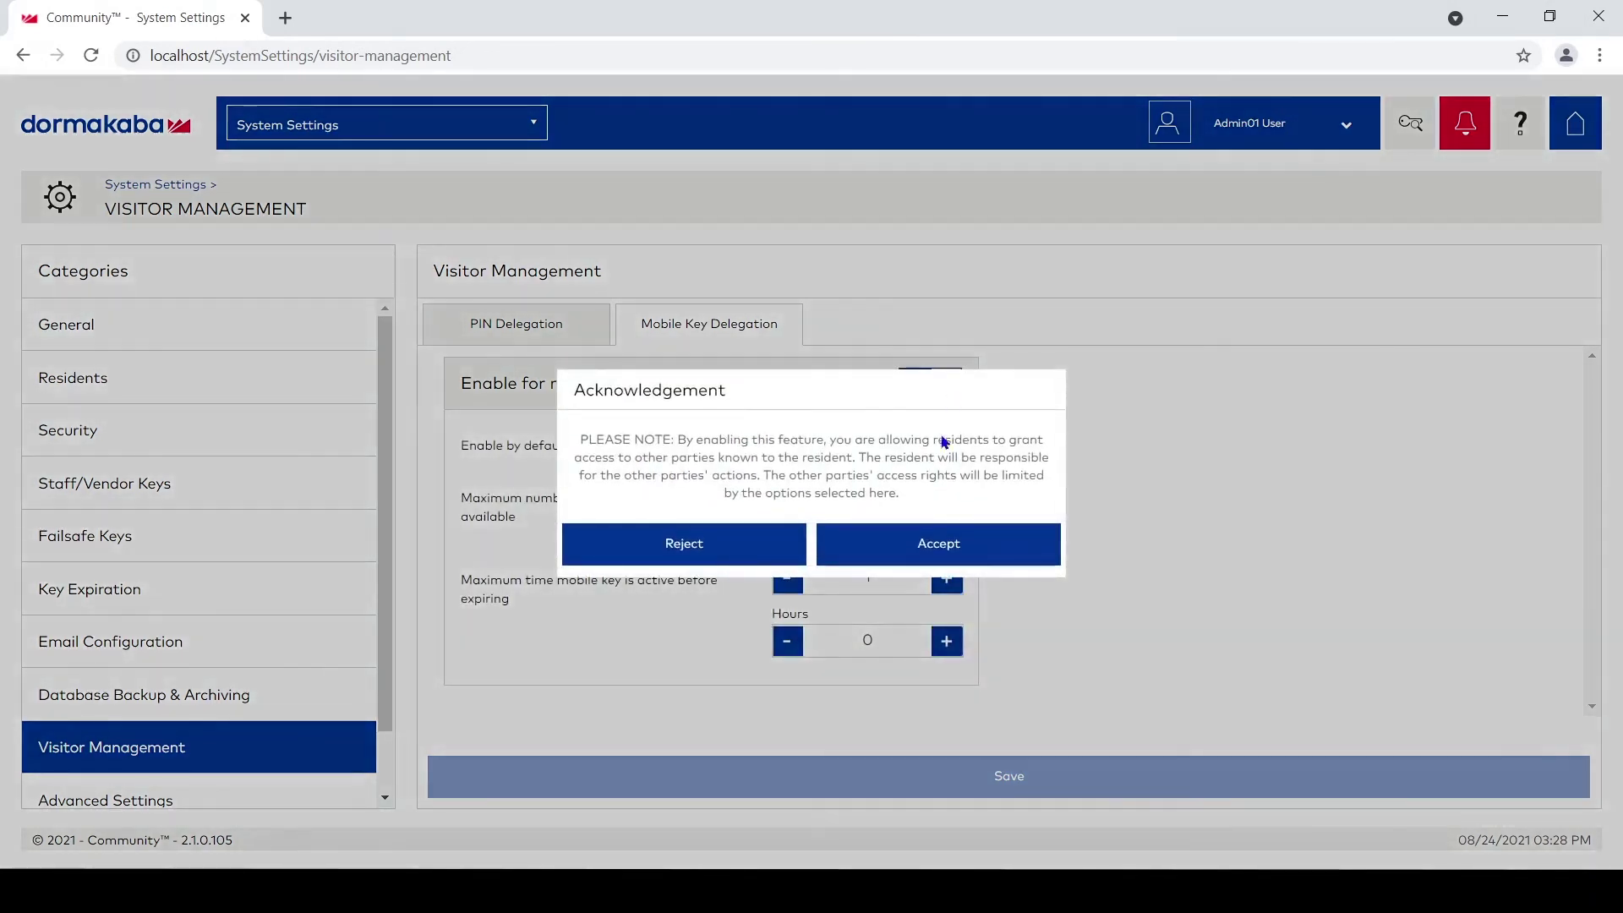
{"action": "left_click", "coordinate": [1006, 548]}
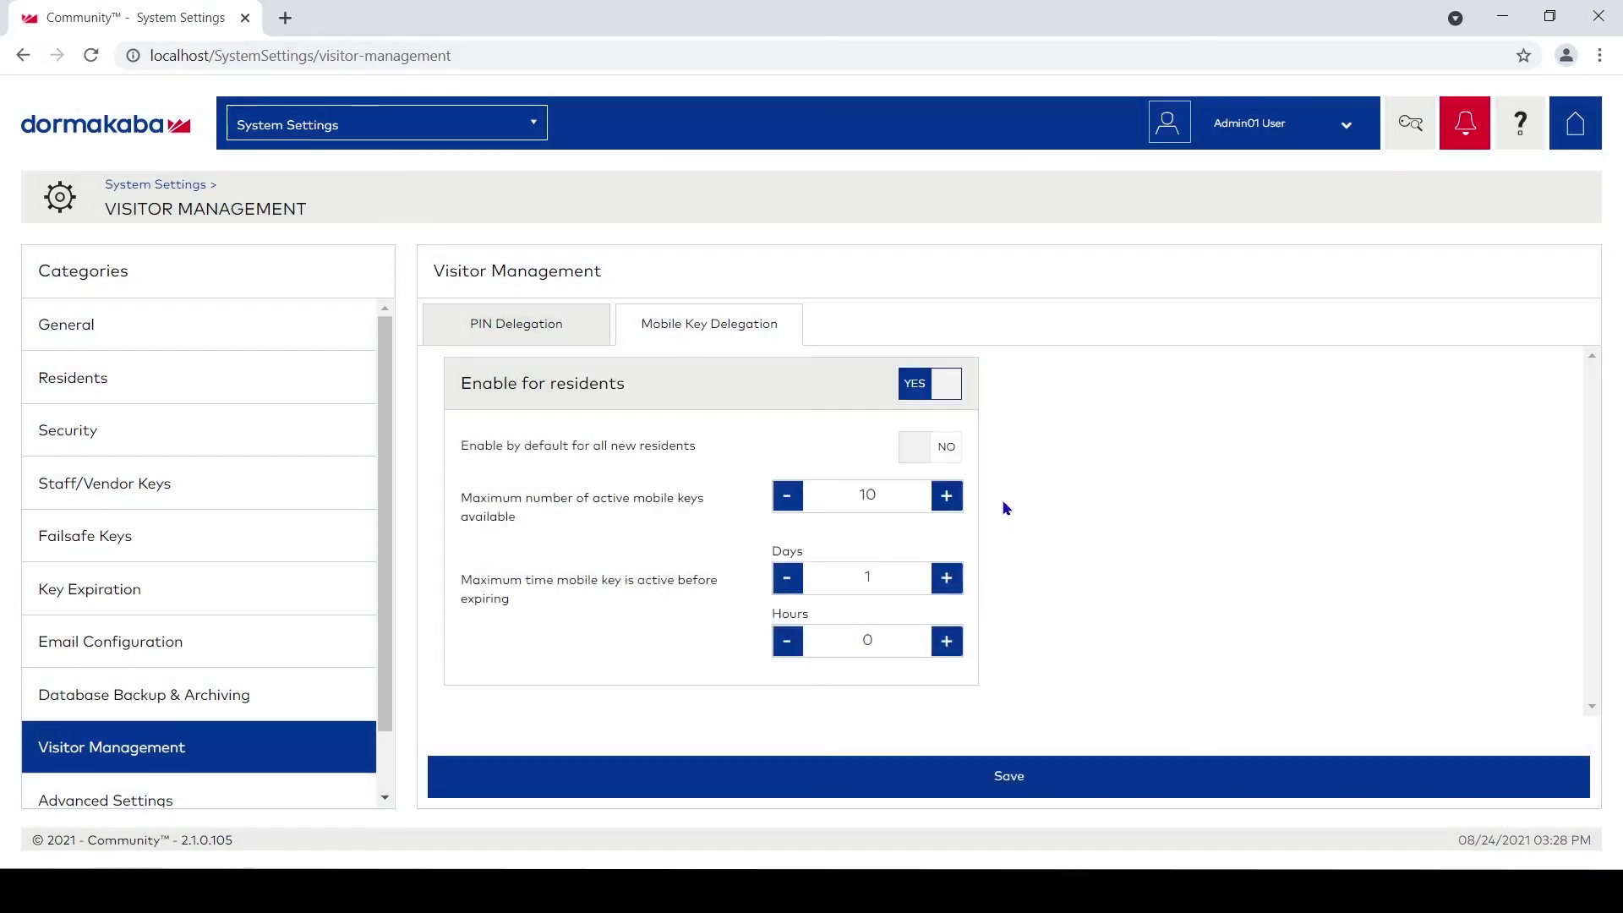
{"action": "left_click", "coordinate": [953, 448]}
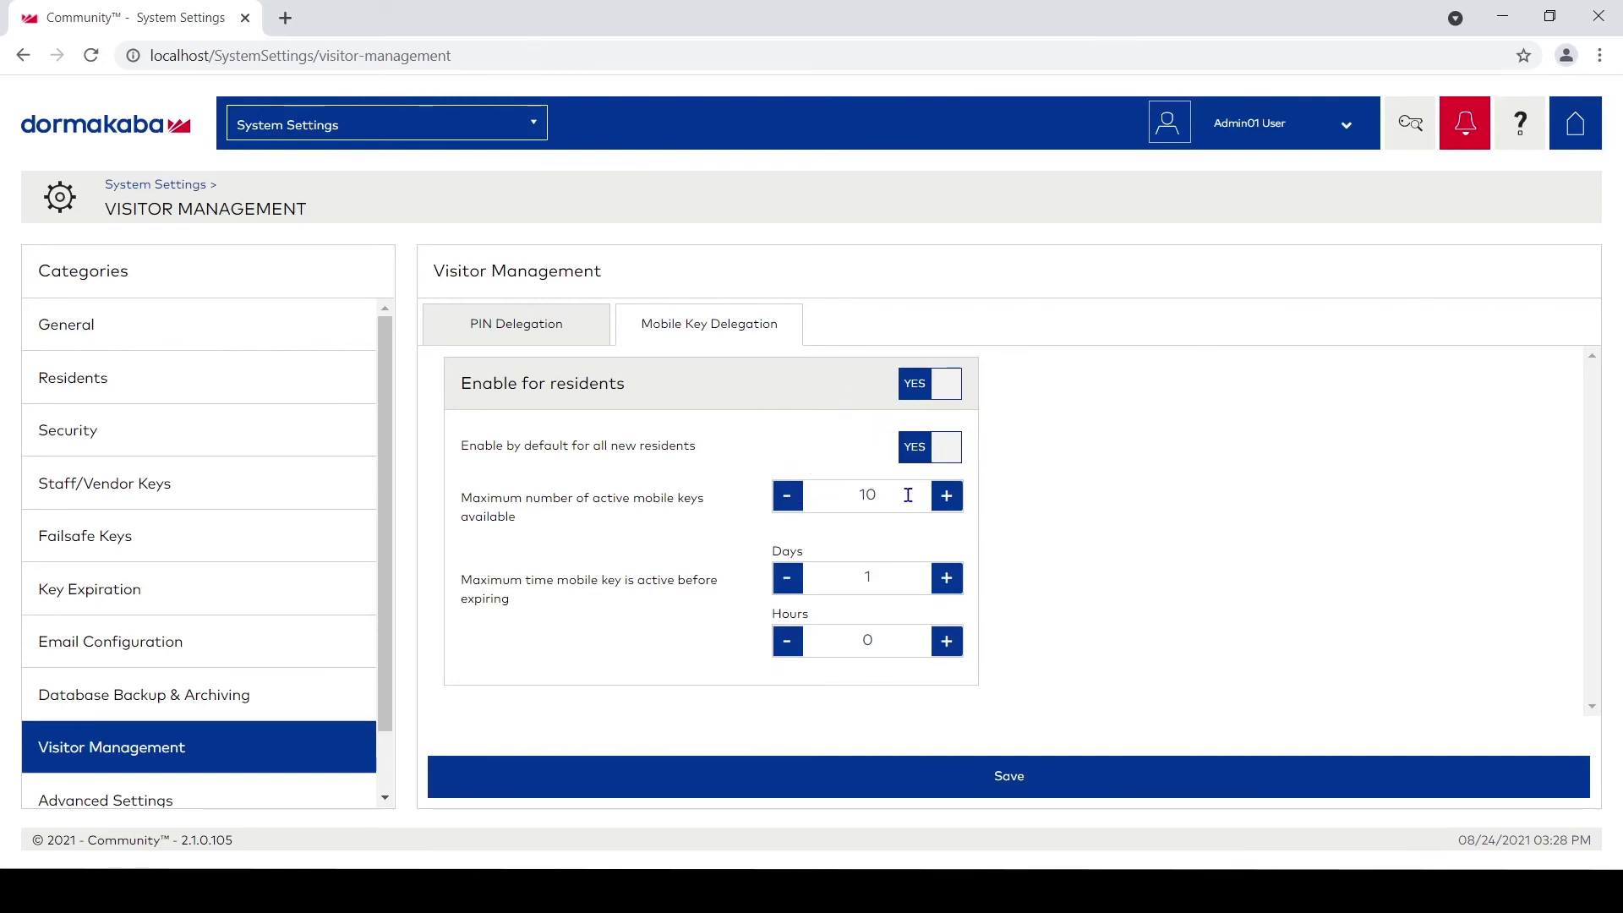
Lower residents' maximum active mobile keys to 2 and raise key expiry to 15 days.
{"action": "left_click", "coordinate": [785, 506]}
{"action": "left_click", "coordinate": [785, 505]}
{"action": "left_click", "coordinate": [785, 505]}
{"action": "left_click", "coordinate": [784, 506]}
{"action": "left_click", "coordinate": [785, 506]}
{"action": "left_click", "coordinate": [946, 579]}
{"action": "left_click", "coordinate": [946, 580]}
{"action": "left_click", "coordinate": [946, 580]}
{"action": "left_click", "coordinate": [946, 580]}
{"action": "left_click", "coordinate": [946, 580]}
{"action": "left_click", "coordinate": [945, 579]}
{"action": "left_click", "coordinate": [946, 580]}
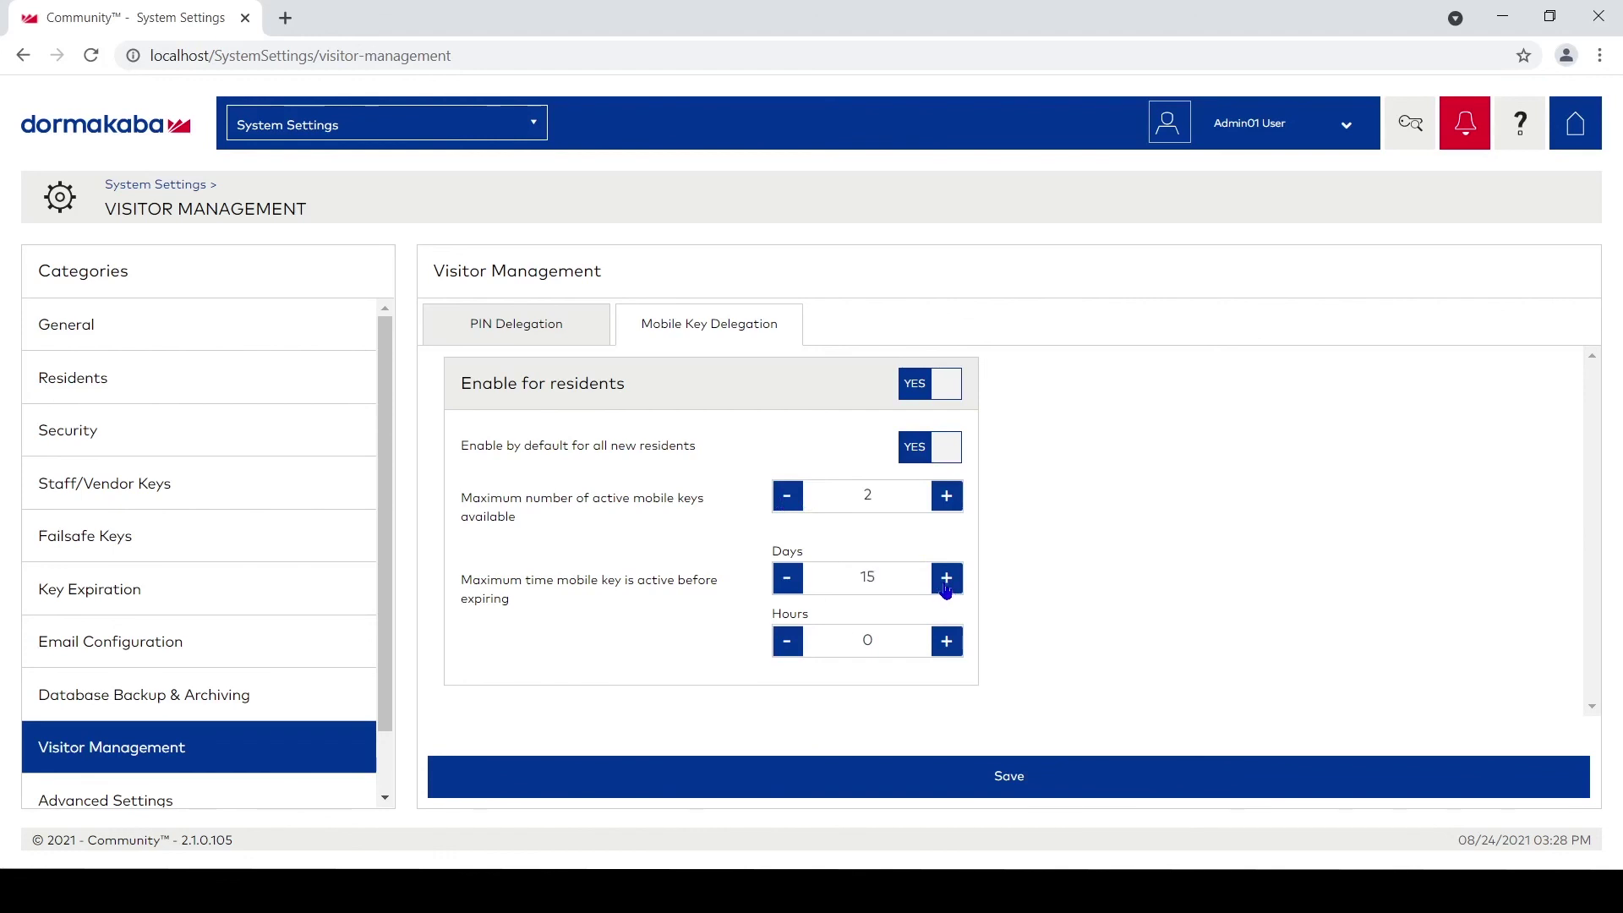